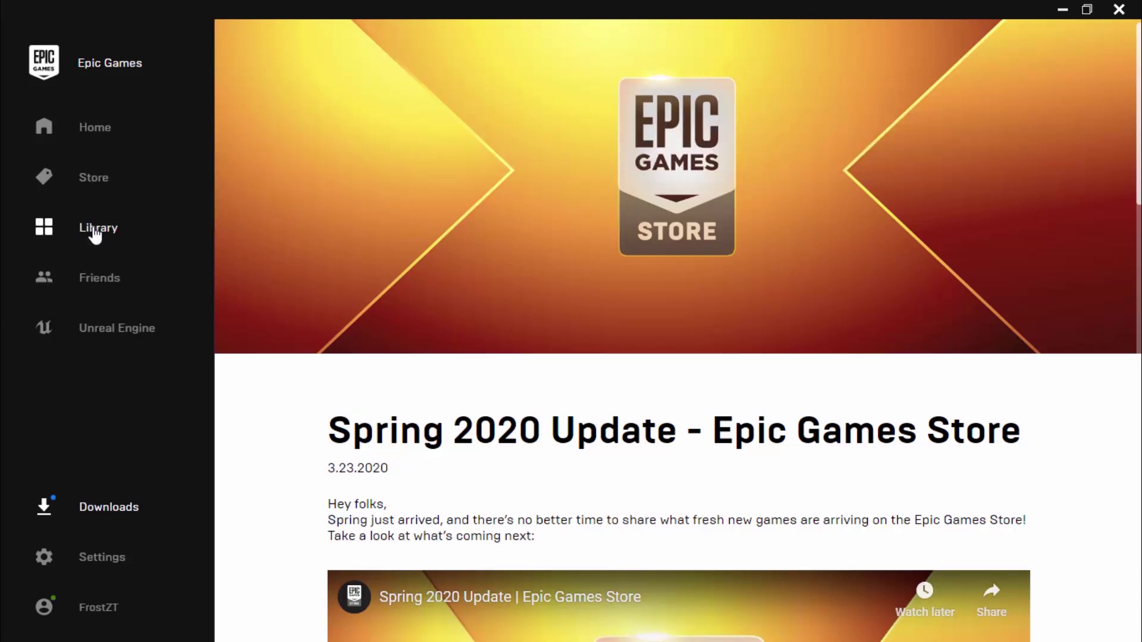
# - Show the game library with Fortnite installing and Watch Dogs needing a Ubisoft login
pyautogui.click(95, 232)
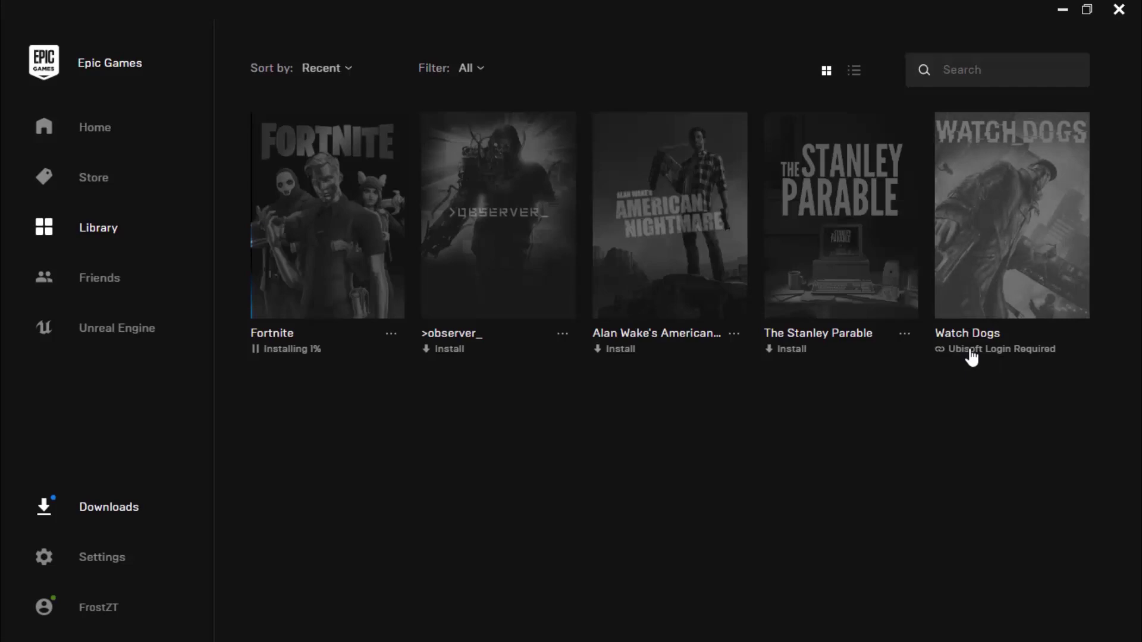
pyautogui.click(1062, 10)
pyautogui.click(806, 624)
pyautogui.click(1063, 10)
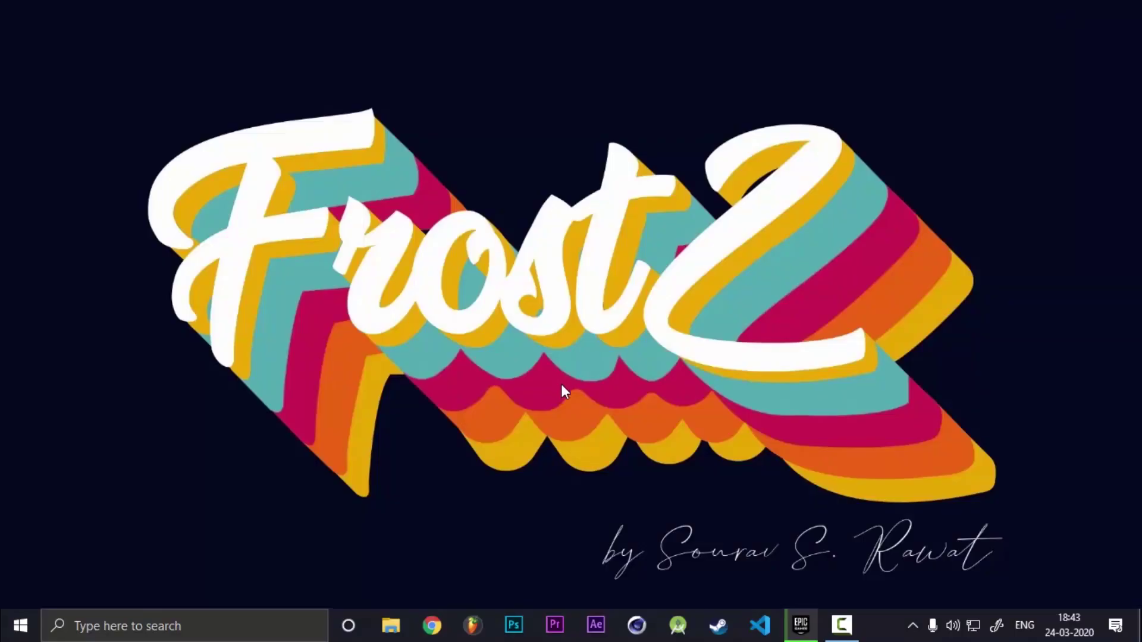
pyautogui.click(804, 624)
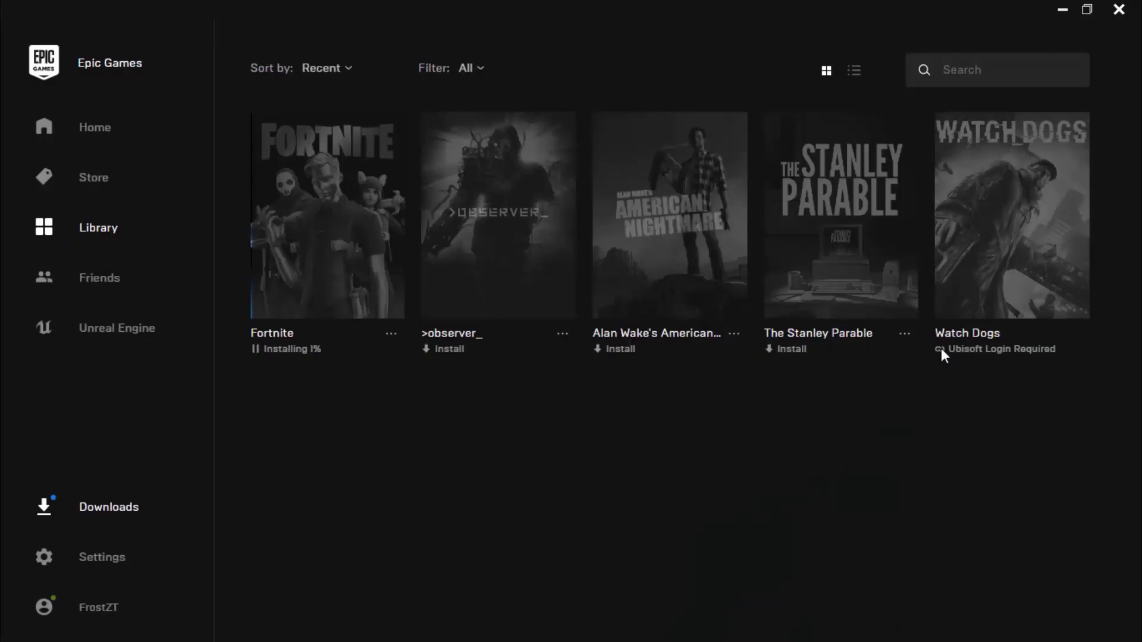
pyautogui.click(969, 350)
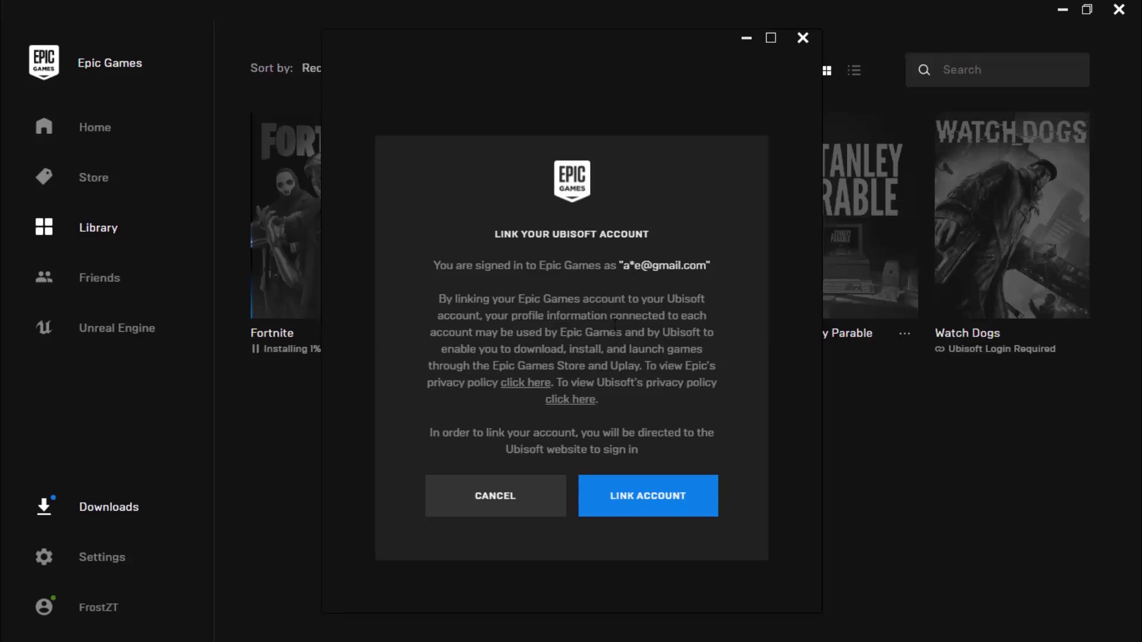
pyautogui.click(623, 504)
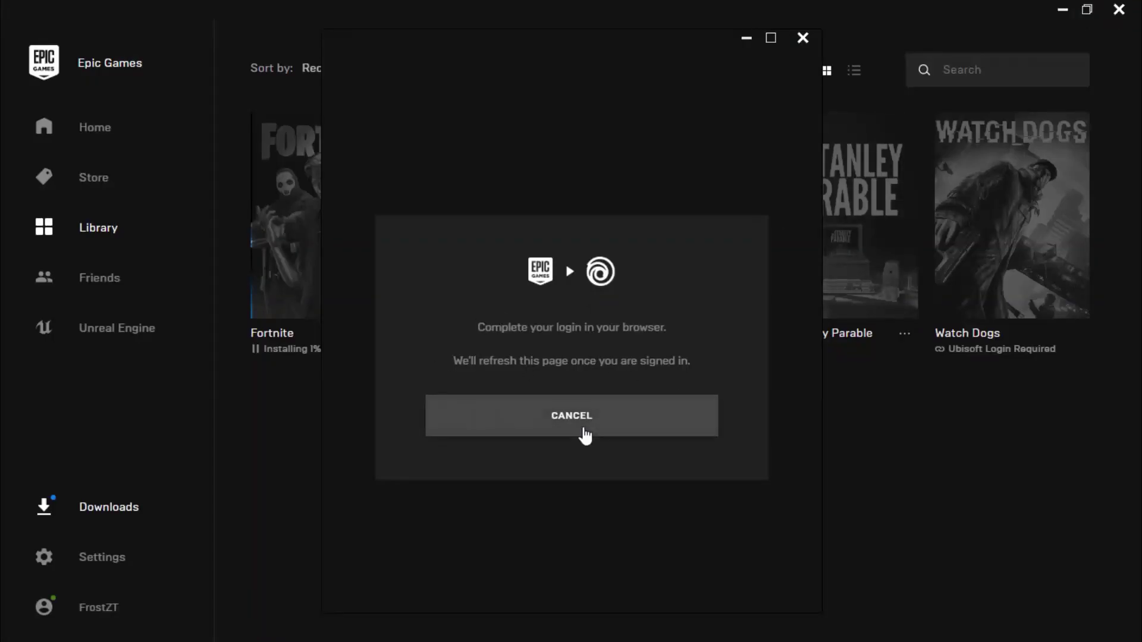
pyautogui.click(554, 430)
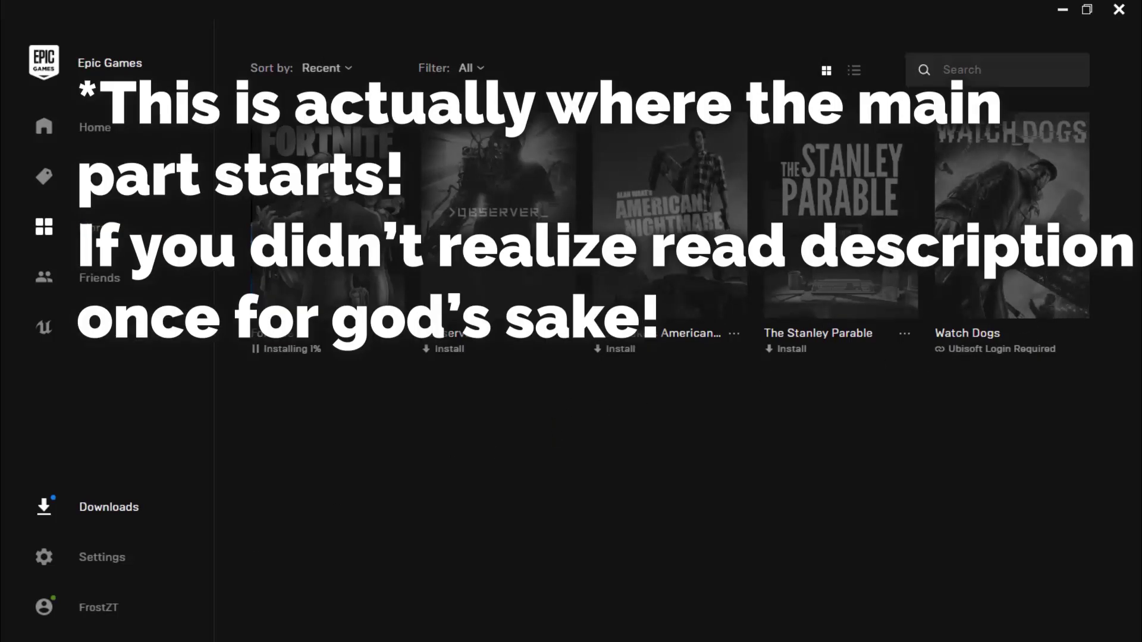
# - Search the Start menu for 'default apps', reach that settings page, then bring Start back up
pyautogui.press('super')
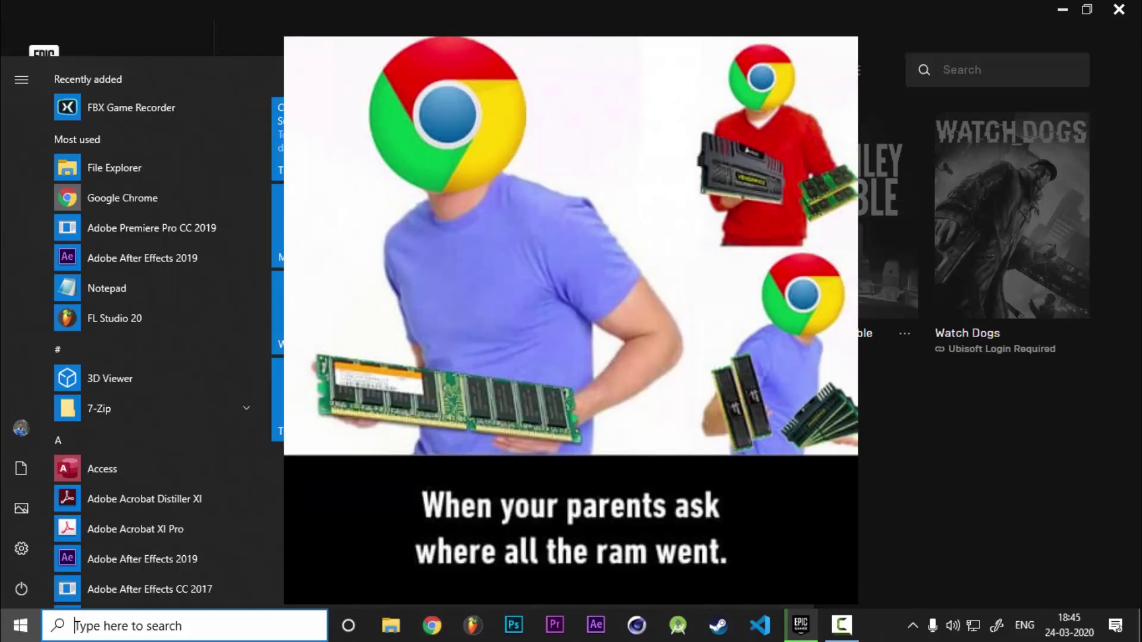
pyautogui.write('edge')
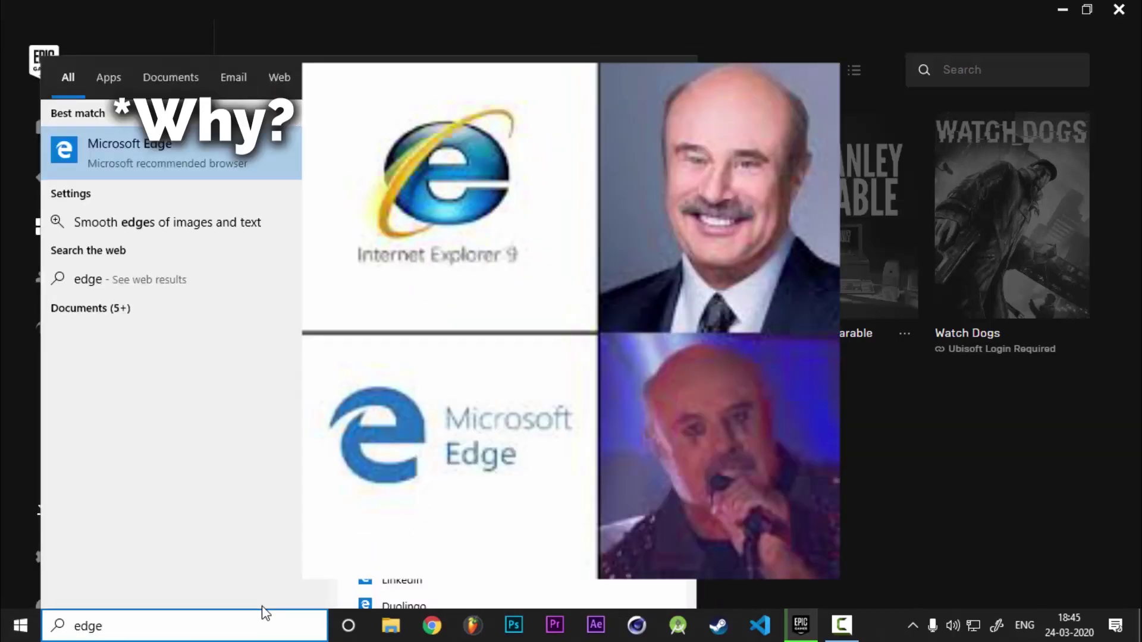
pyautogui.press('BackSpace')
pyautogui.press('BackSpace')
pyautogui.press('BackSpace')
pyautogui.press('BackSpace')
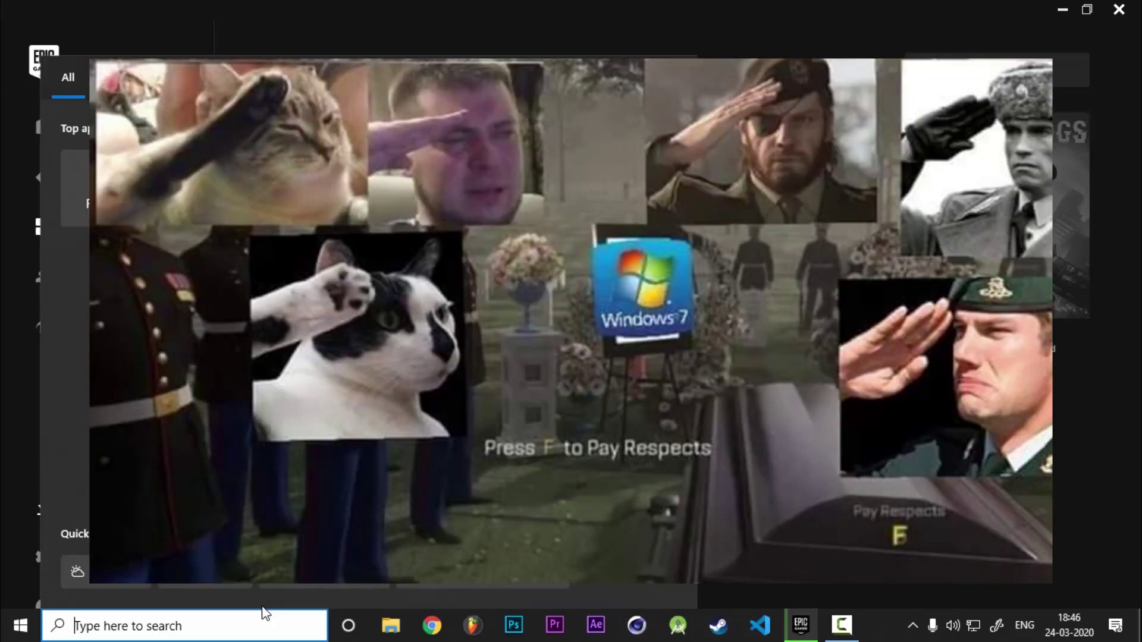
pyautogui.write('defu')
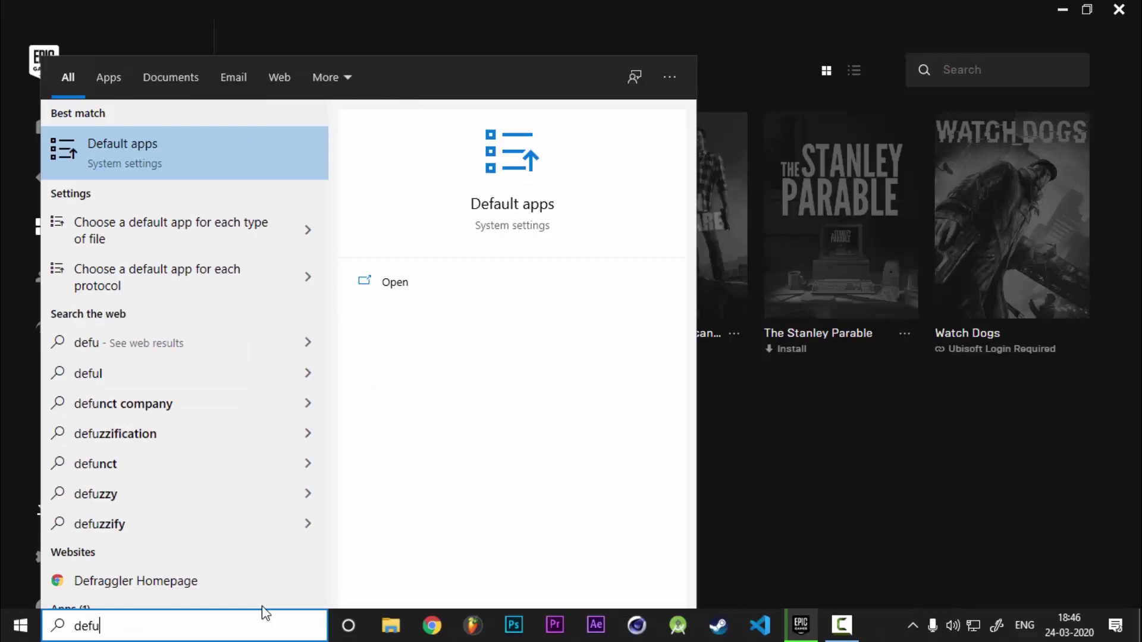
pyautogui.press('Return')
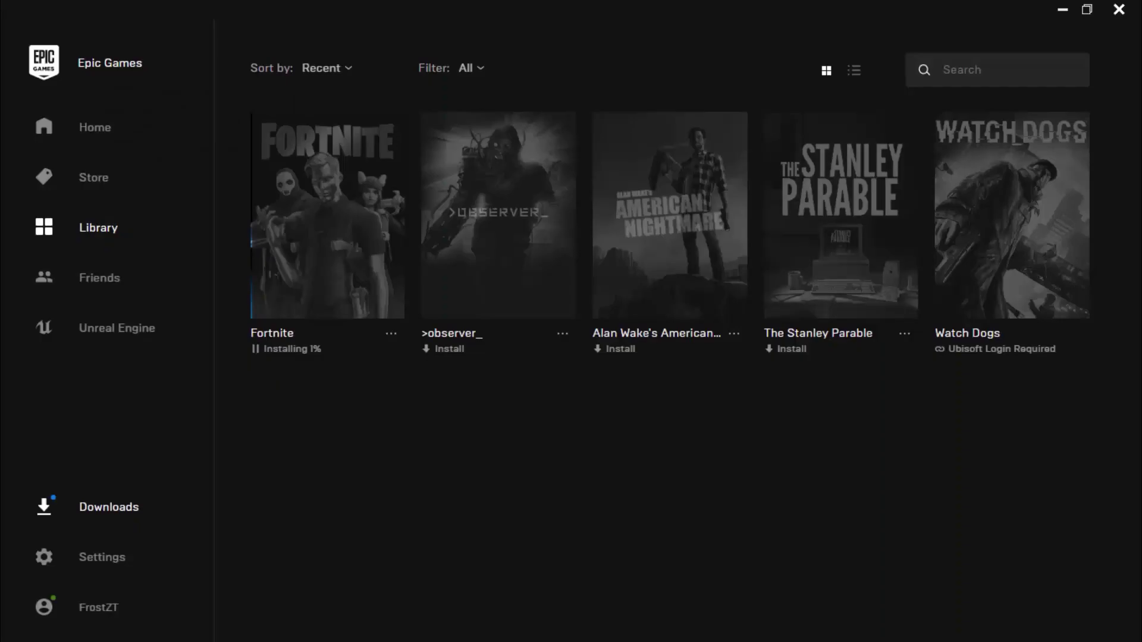
pyautogui.press('super')
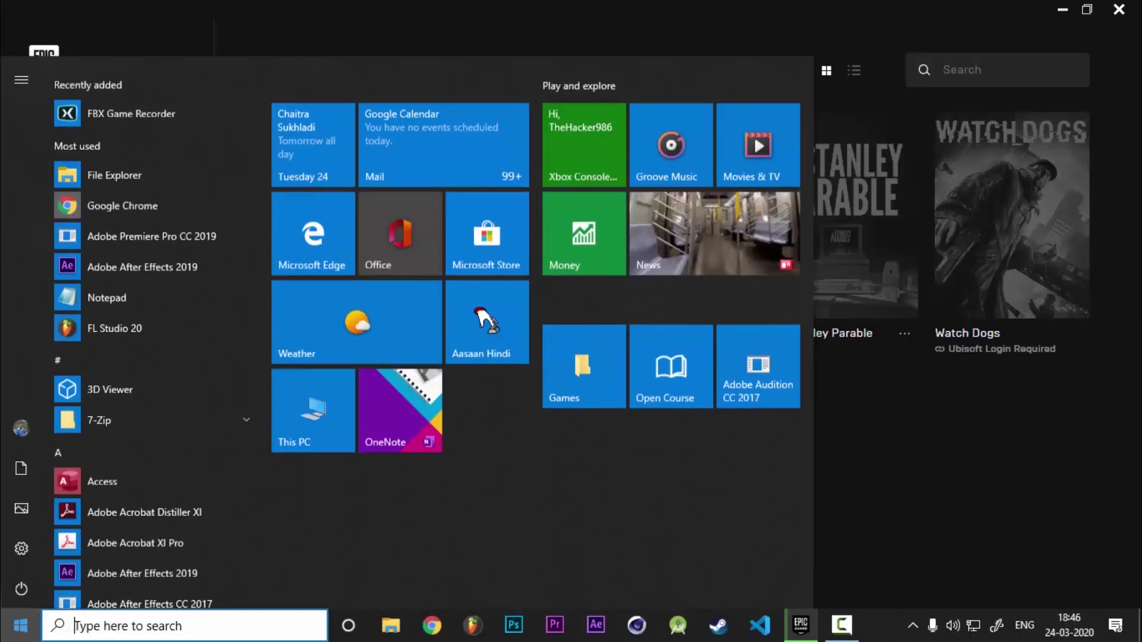
# - In Settings > Apps > Default apps, keep Google Chrome as the default web browser
pyautogui.click(24, 542)
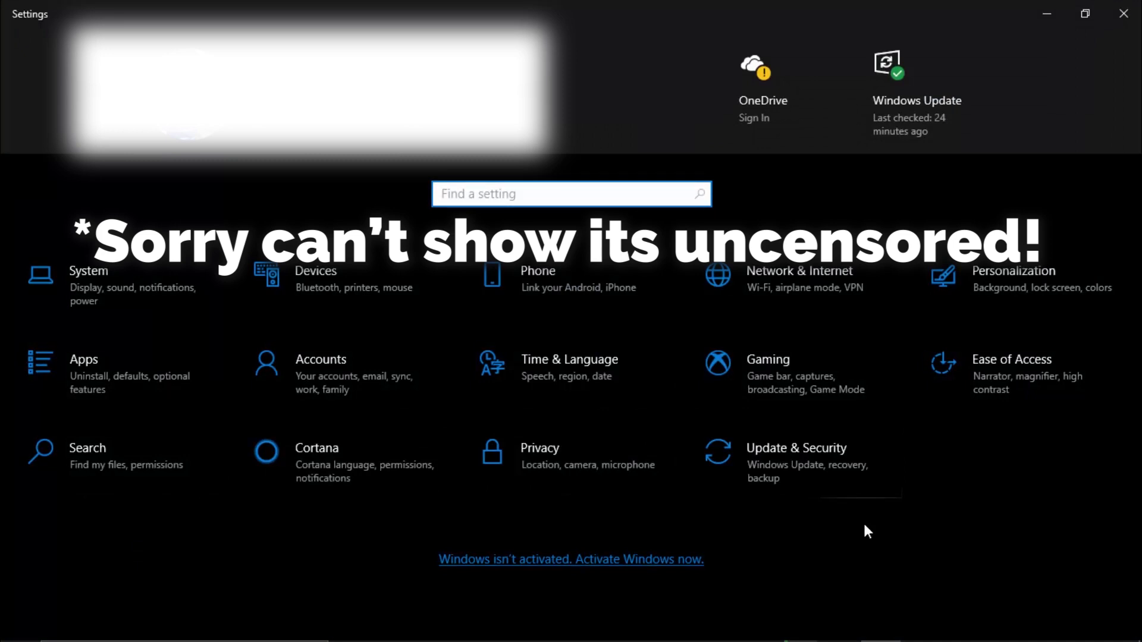
pyautogui.click(141, 371)
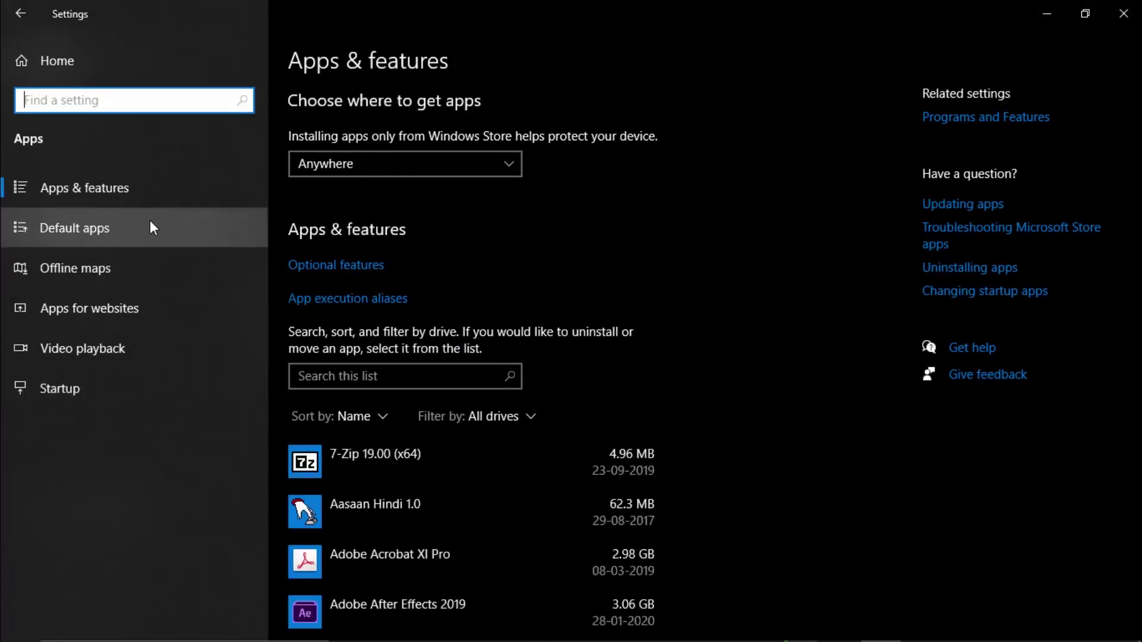
pyautogui.click(166, 225)
pyautogui.scroll(-3, 383, 444)
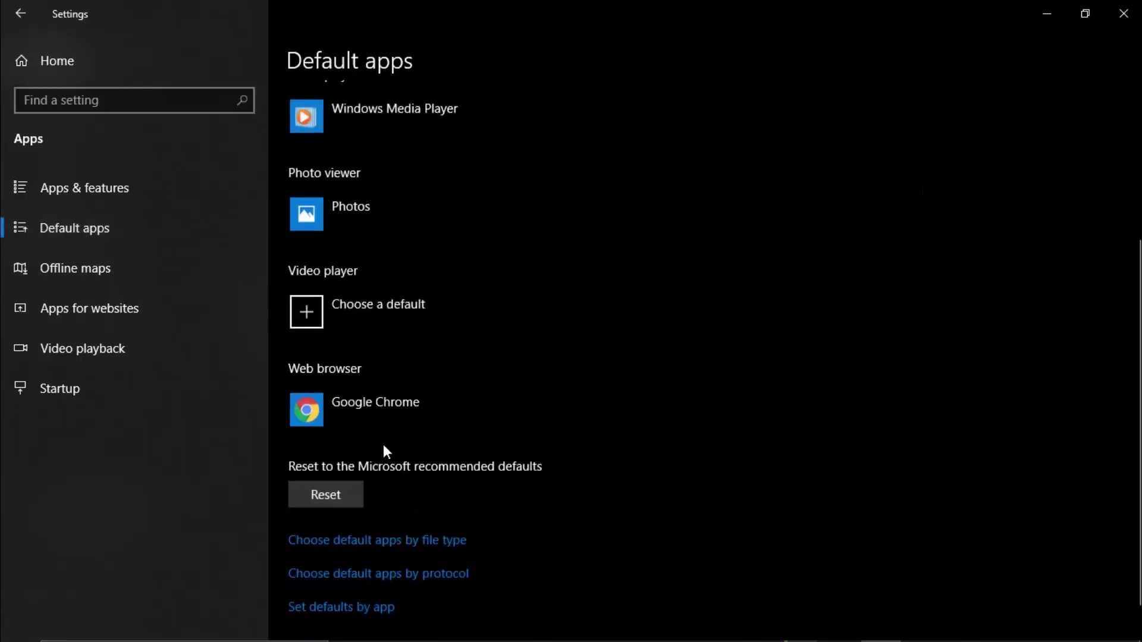
pyautogui.click(360, 410)
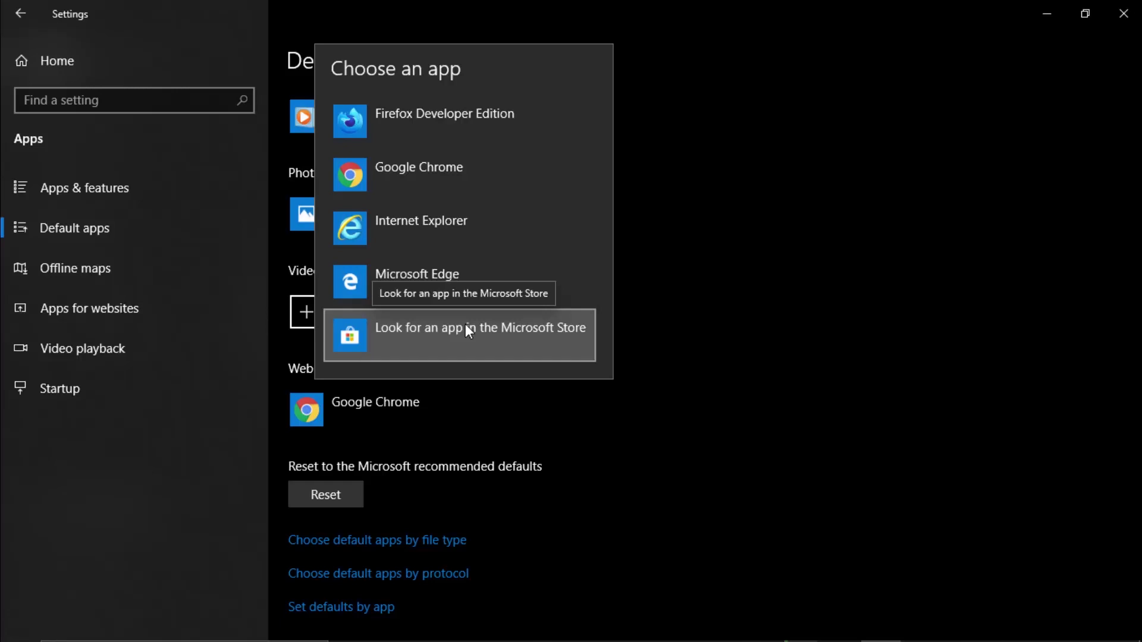
pyautogui.click(468, 177)
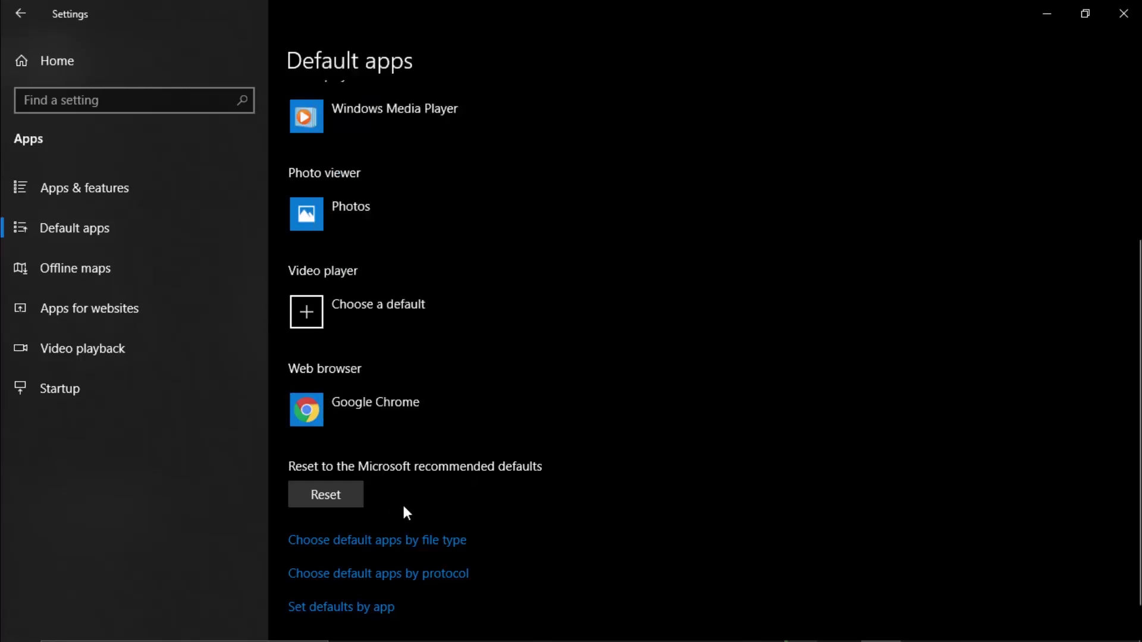
# - Close Settings and start the Ubisoft account link for Watch Dogs, continuing in the browser
pyautogui.click(1123, 13)
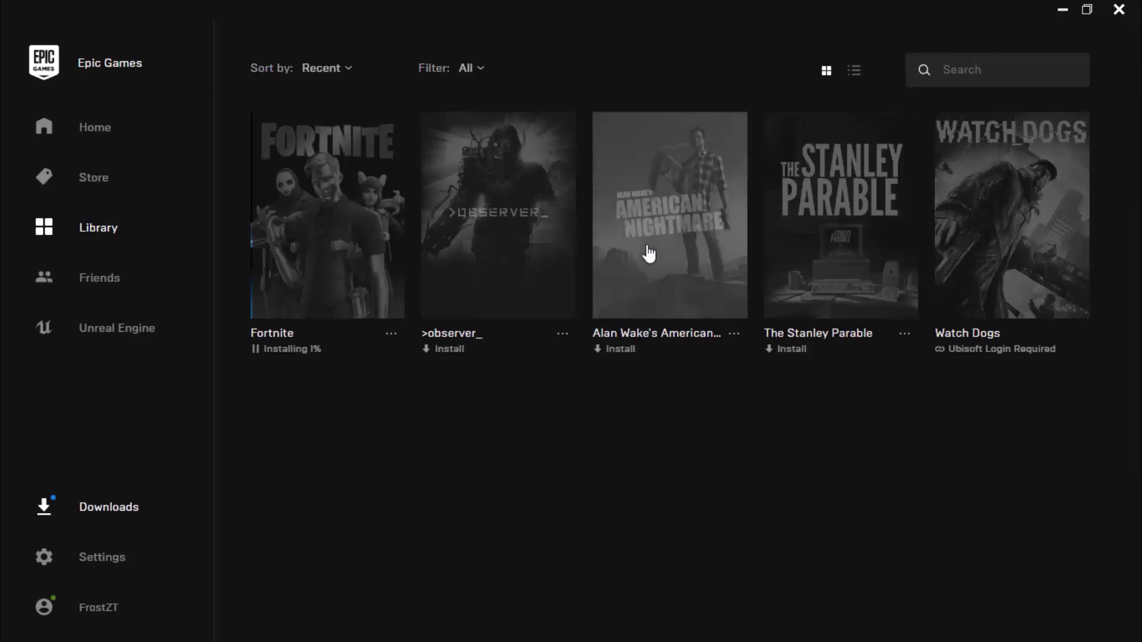
pyautogui.click(972, 354)
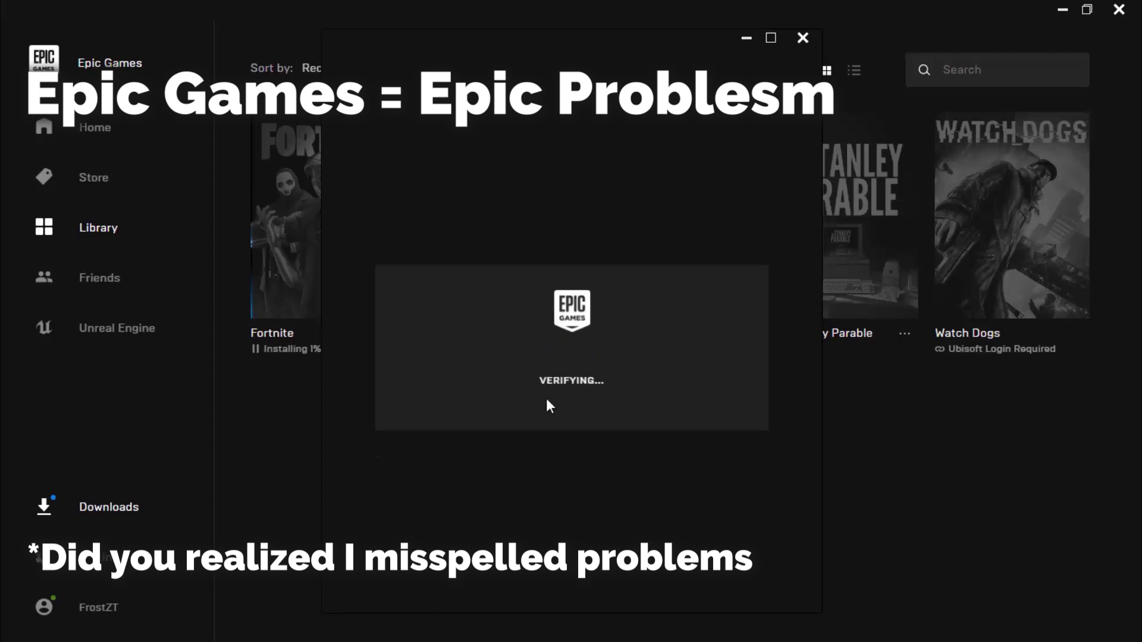
pyautogui.click(627, 500)
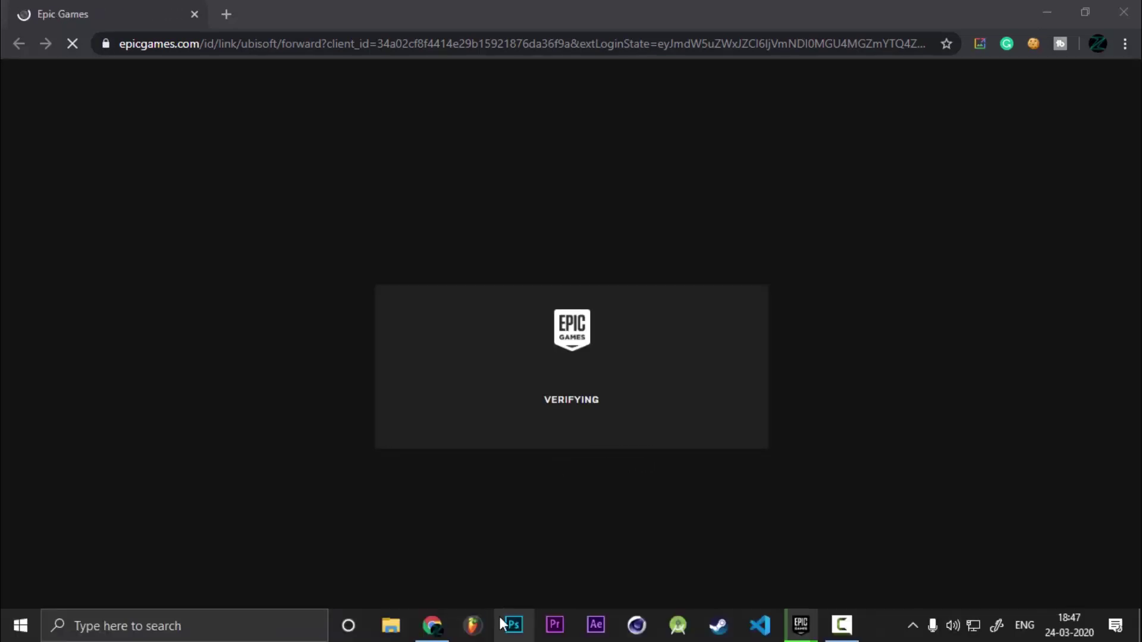
# - Reload the Ubisoft linking page in Chrome and log in with email and password to finish the link
pyautogui.click(329, 43)
pyautogui.click(328, 44)
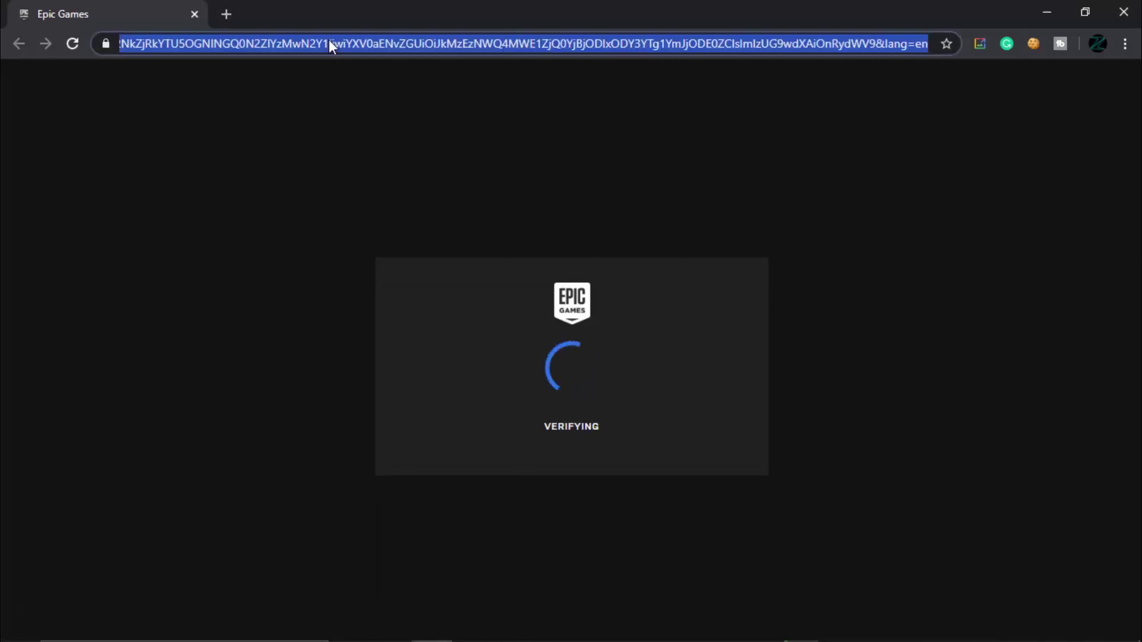
pyautogui.press('End')
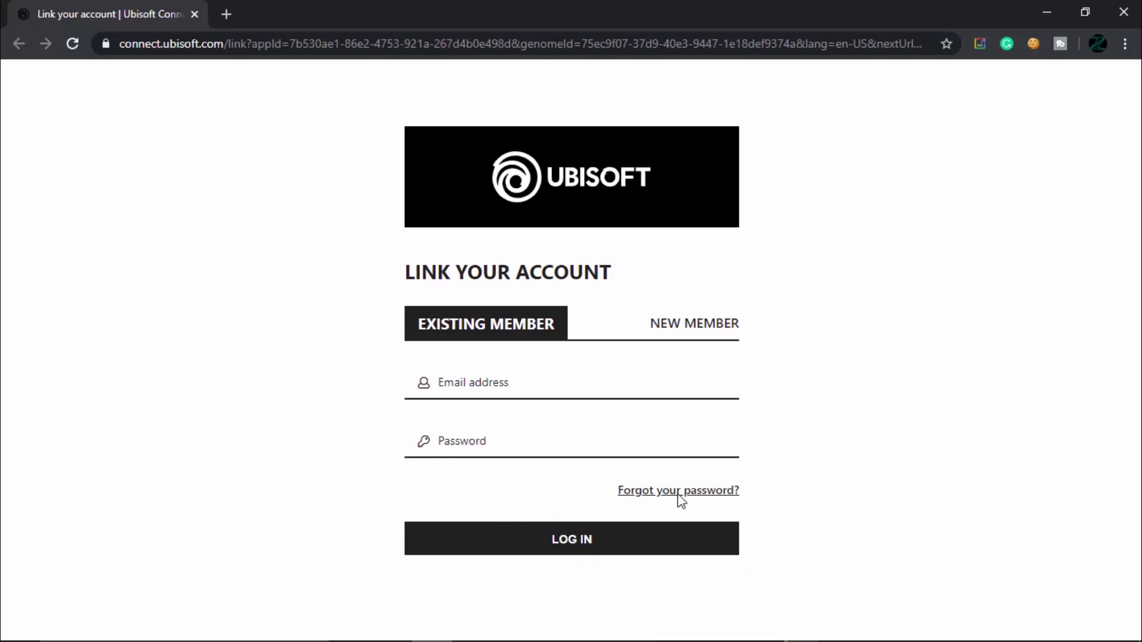
pyautogui.click(534, 385)
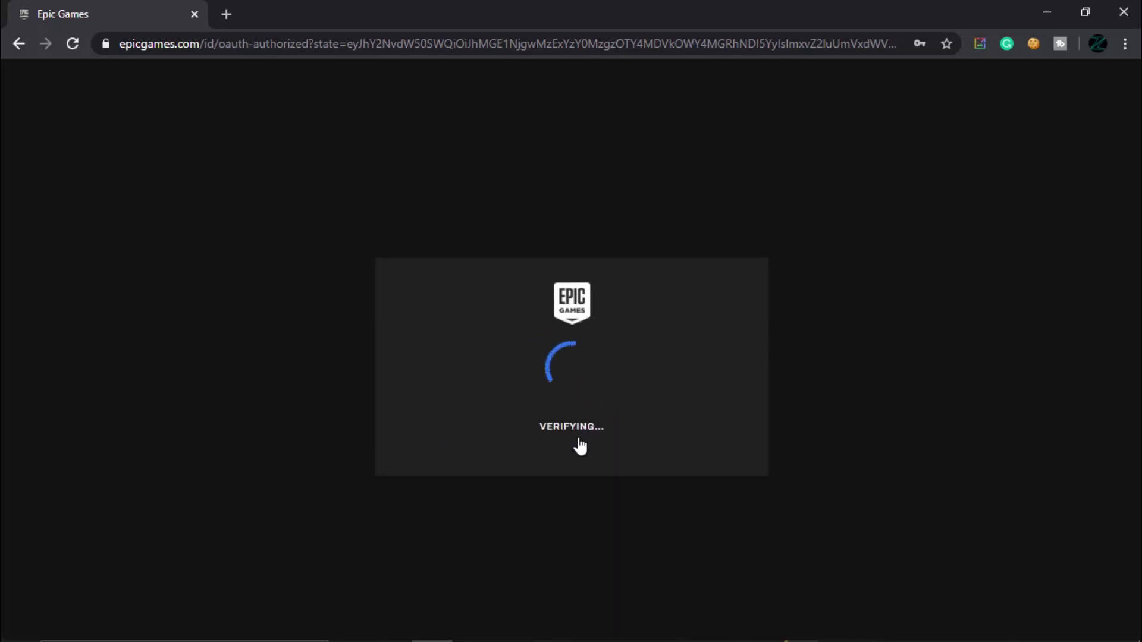
pyautogui.click(1124, 13)
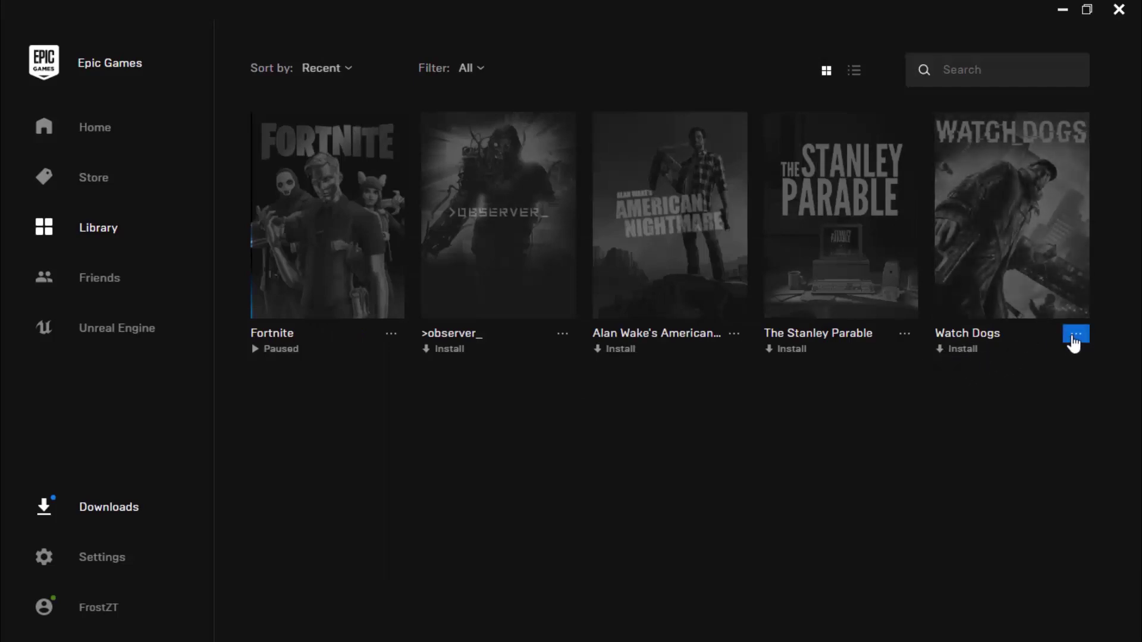
# - Install Watch Dogs, accepting the EULA and the G:\Fortnite\WatchDogs location, then view Downloads
pyautogui.click(963, 350)
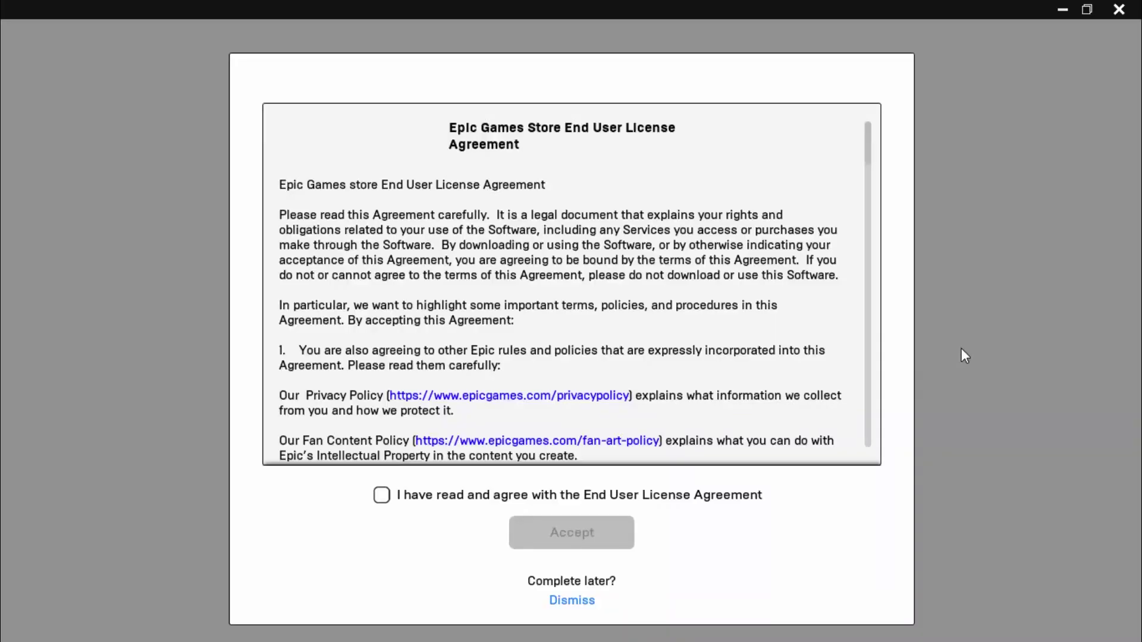
pyautogui.click(399, 500)
pyautogui.click(567, 533)
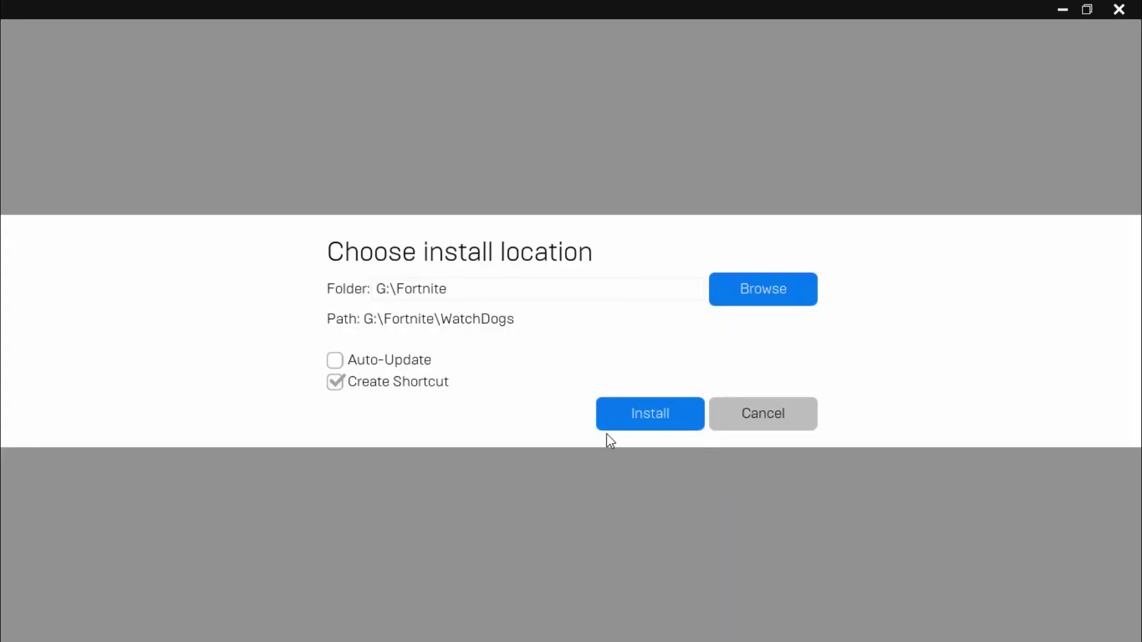
pyautogui.click(654, 423)
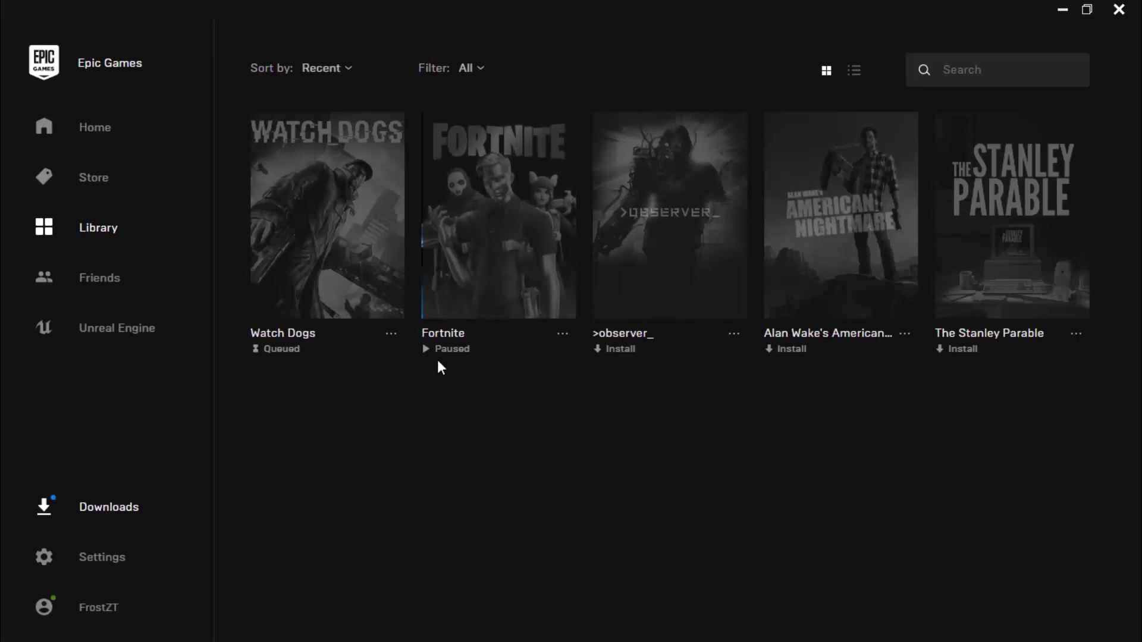
pyautogui.click(99, 510)
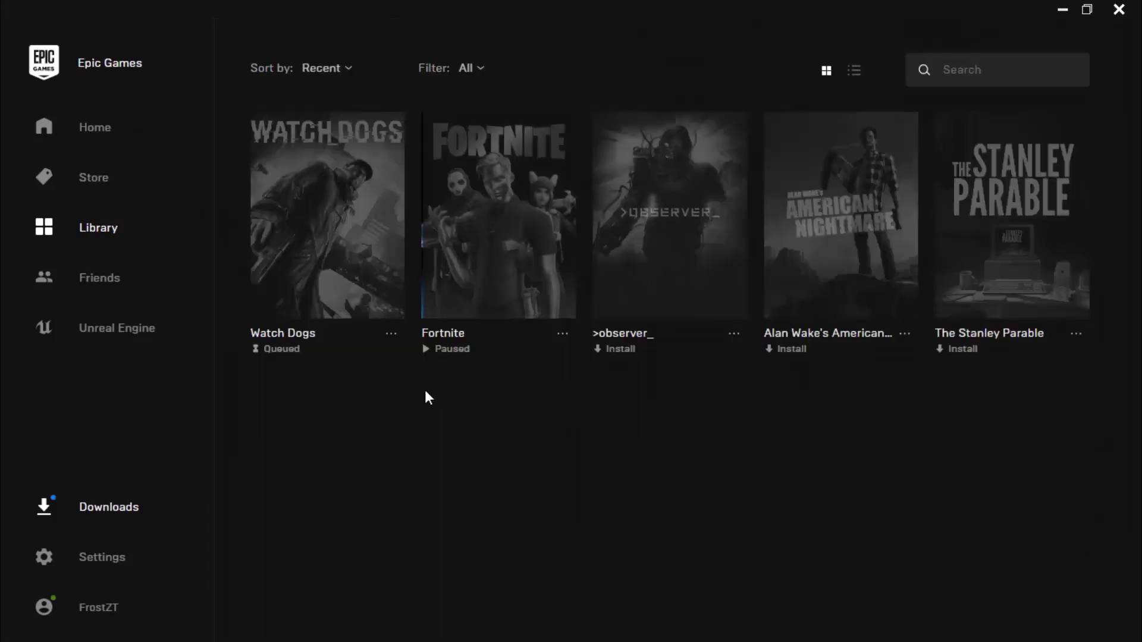